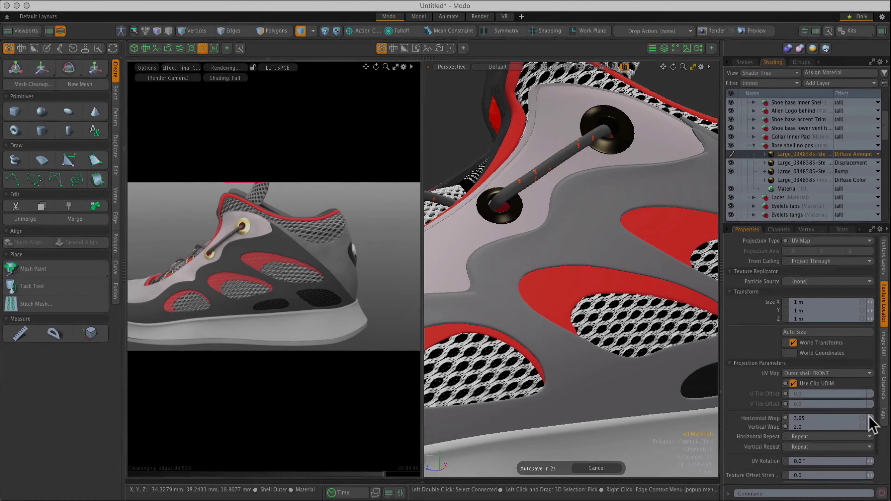
- Lower the shoe texture locator's Horizontal Wrap to 3.5
drag(870, 416, 864, 418)
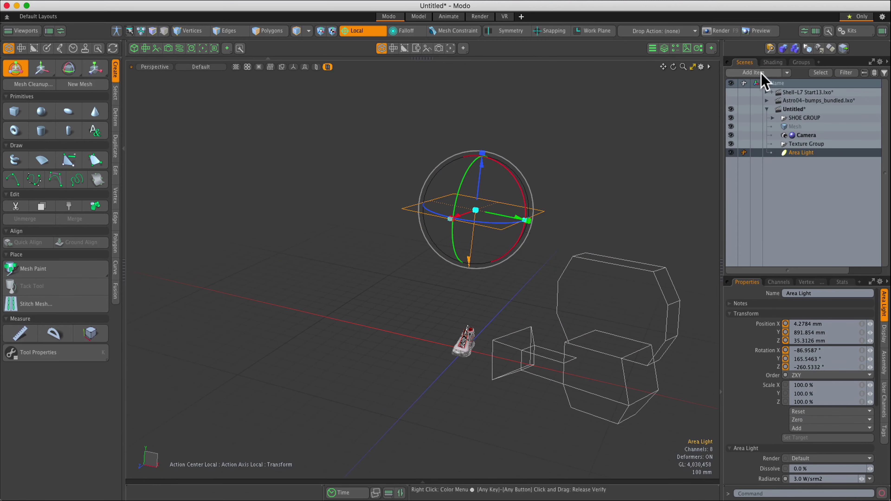
- Drop an Area Light preset from the Lights directory into the scene as Area Light (2)
click(762, 75)
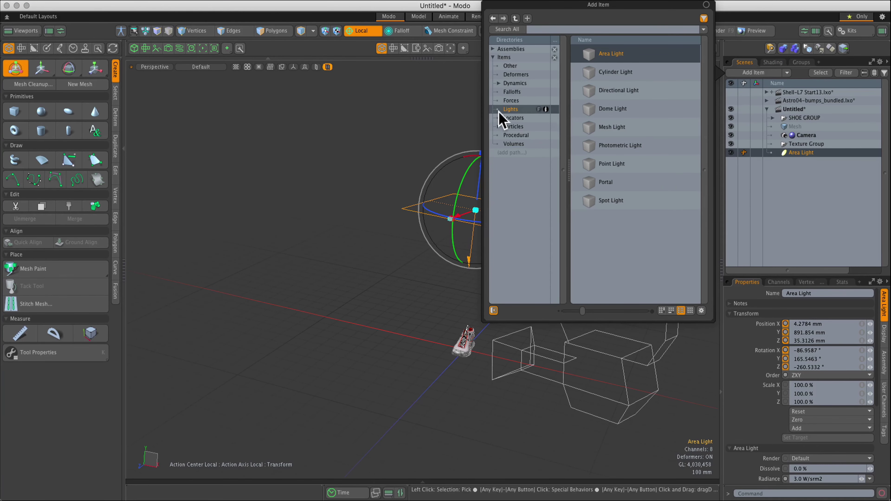
drag(610, 55, 609, 57)
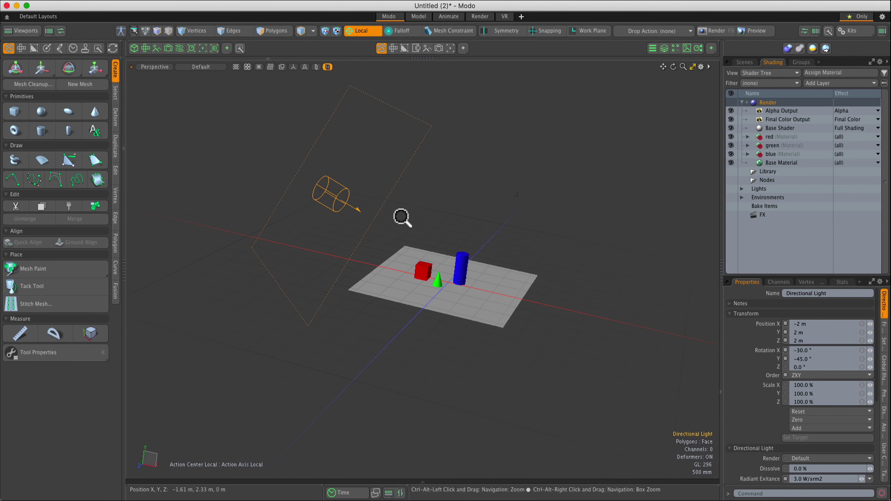
- Run a render preview of the red cube, green cone and blue cylinder, orbiting around them
ctrl+alt+drag(402, 218, 376, 261)
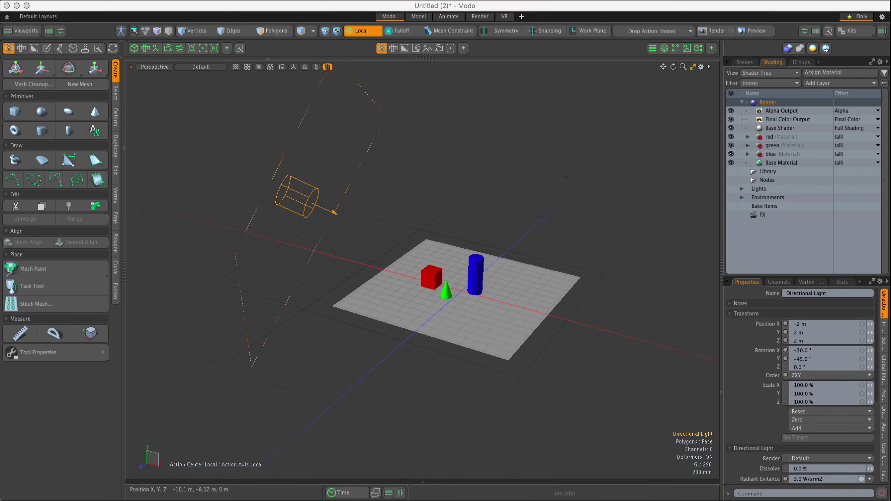
ctrl+alt+drag(417, 360, 420, 384)
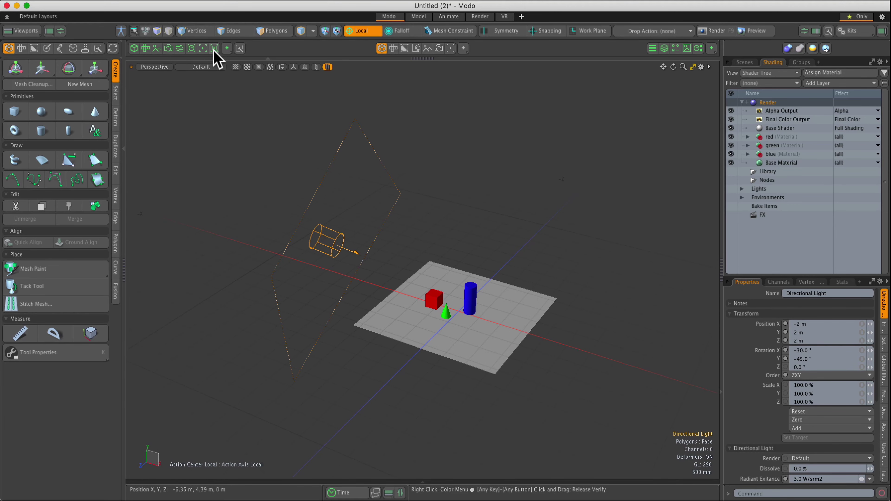
click(202, 48)
click(276, 266)
alt+drag(289, 357, 374, 328)
alt+drag(306, 335, 269, 324)
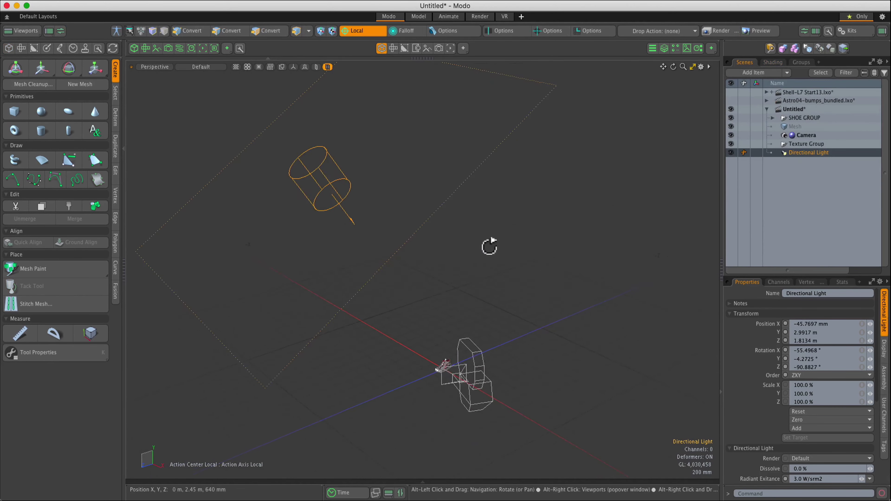
alt+drag(489, 245, 483, 265)
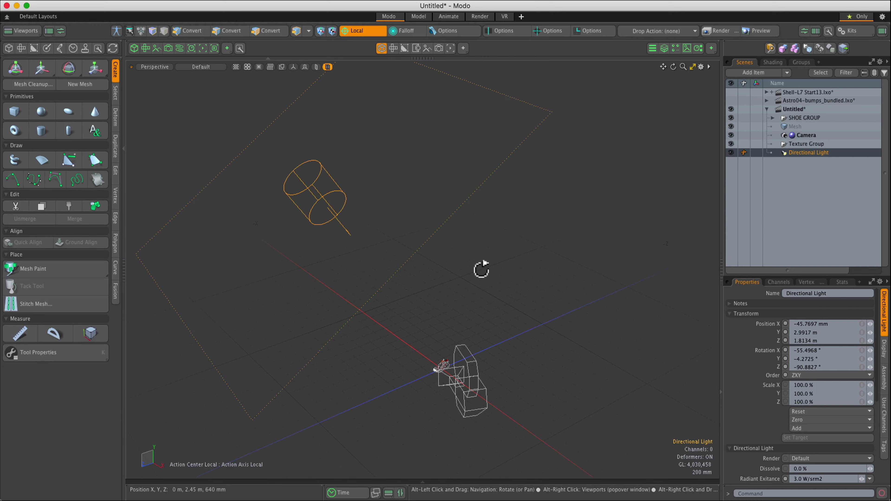
- Change the Directional Light's type to Area Light
right_click(813, 153)
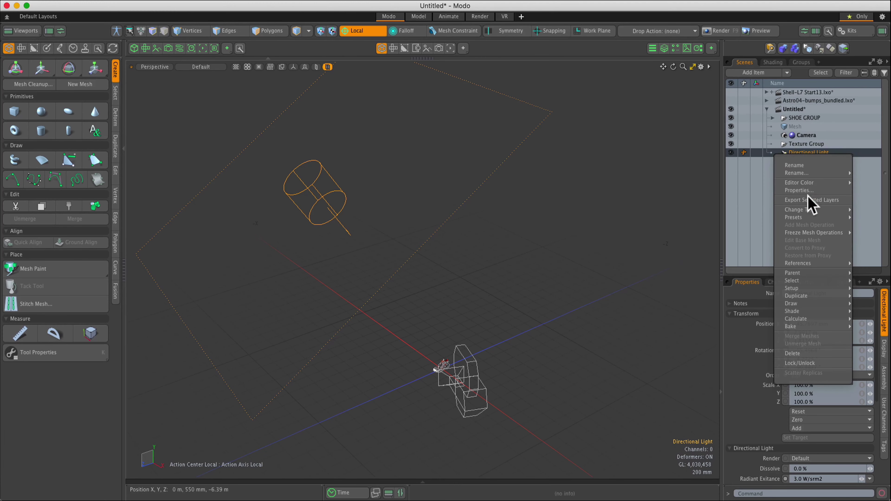
mouse_move(808, 210)
click(736, 210)
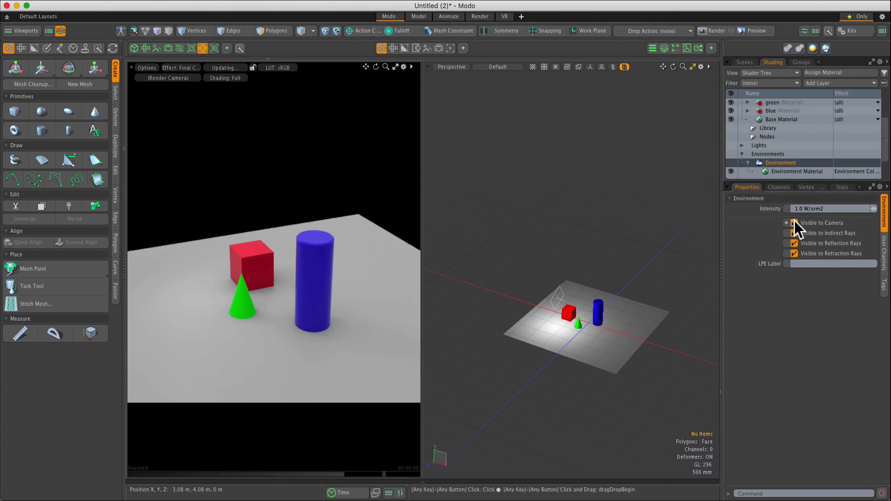
- Switch off the environment lighting and scale the area light up to 244.5%
click(794, 223)
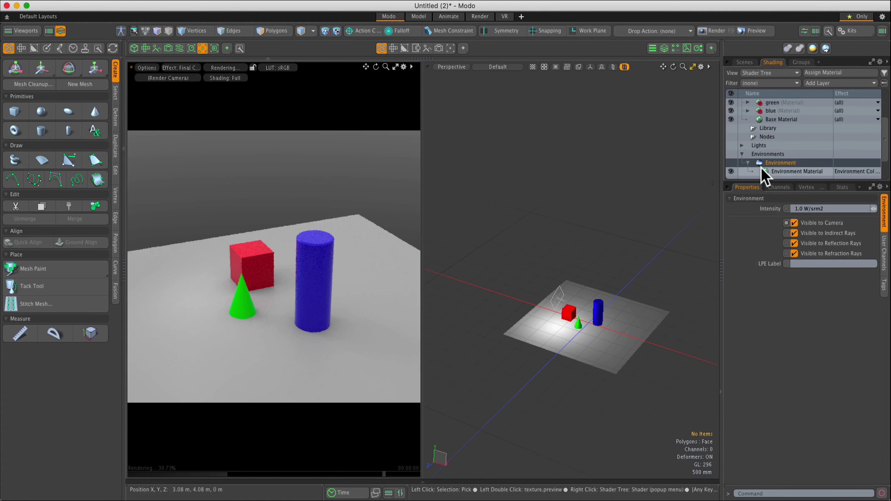
click(730, 172)
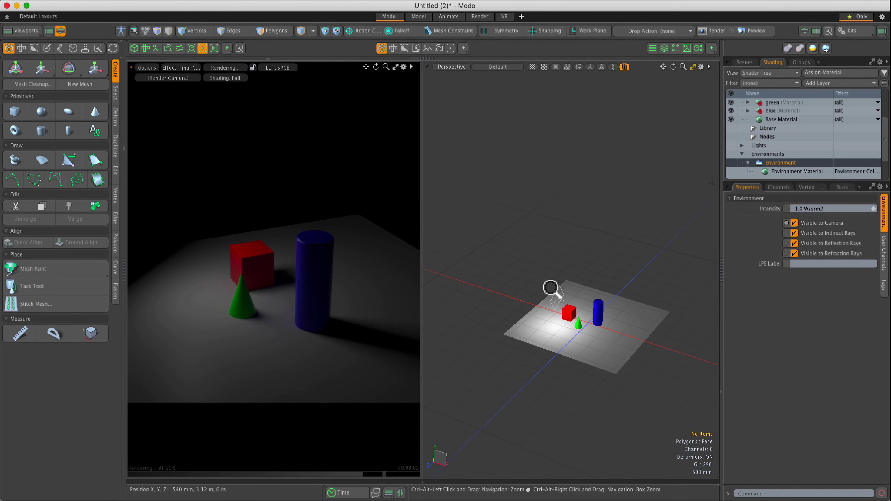
click(563, 296)
key(y)
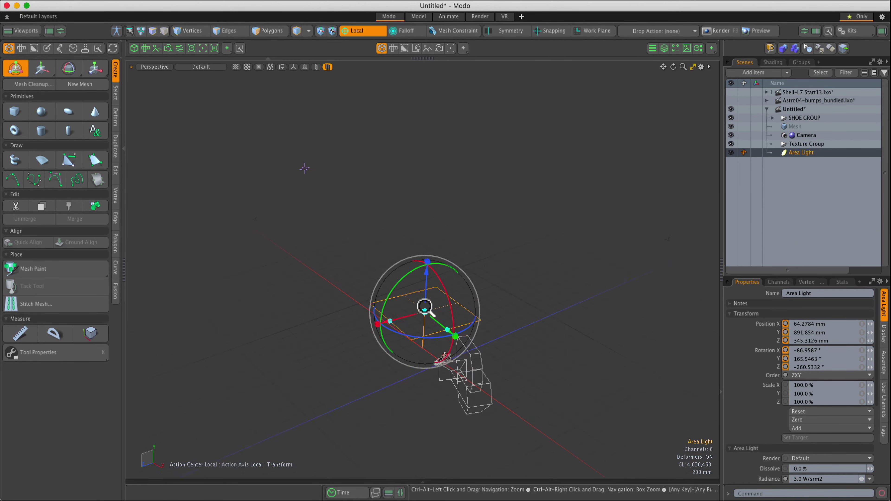
- From a top view, raise Area Light (2) to 435 mm and tilt it -17° toward the shoe
key(ctrl+space)
click(454, 278)
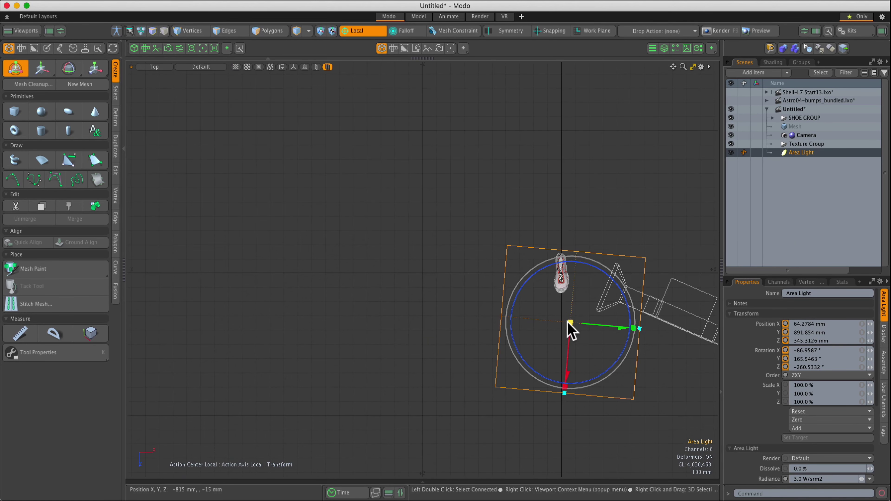
alt+drag(623, 285, 610, 386)
drag(608, 348, 616, 209)
mouse_move(575, 267)
mouse_down()
mouse_move(554, 288)
mouse_move(312, 342)
mouse_move(274, 324)
mouse_up()
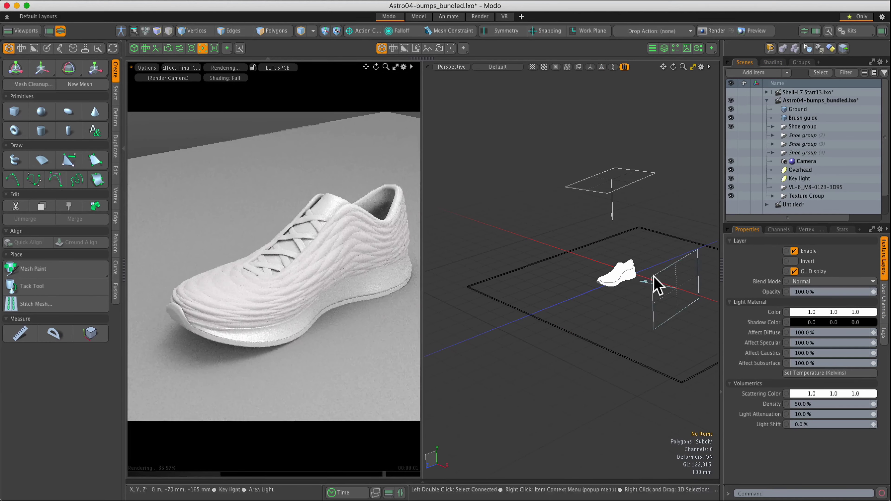
- Hide the Key light from the render and frame the shoe closer
click(751, 178)
click(731, 178)
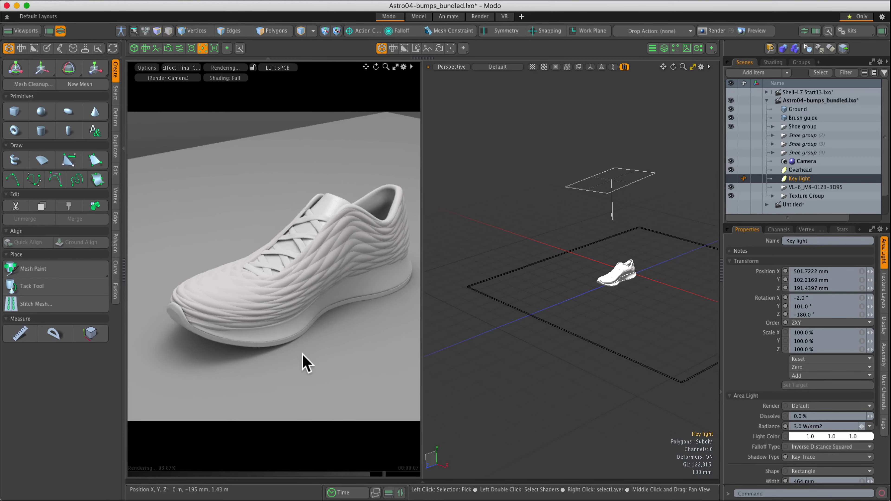
ctrl+alt+drag(366, 289, 361, 304)
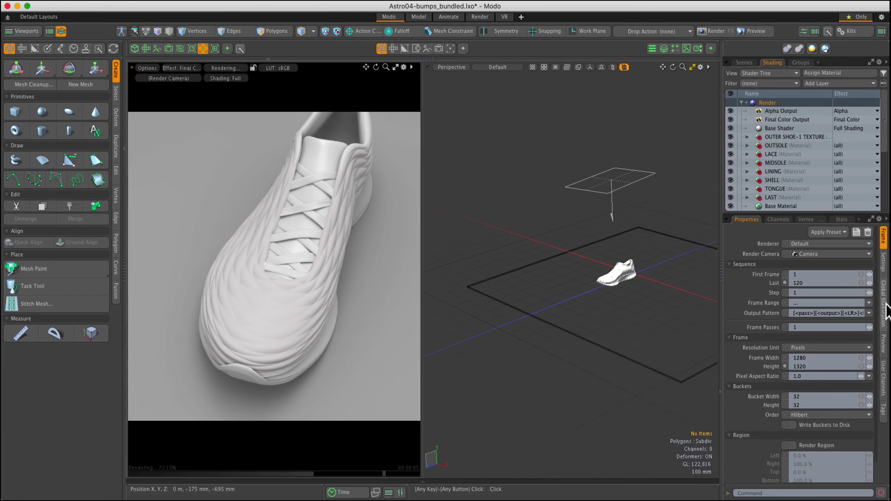
- Toggle indirect illumination off and back on in the global illumination settings
click(883, 310)
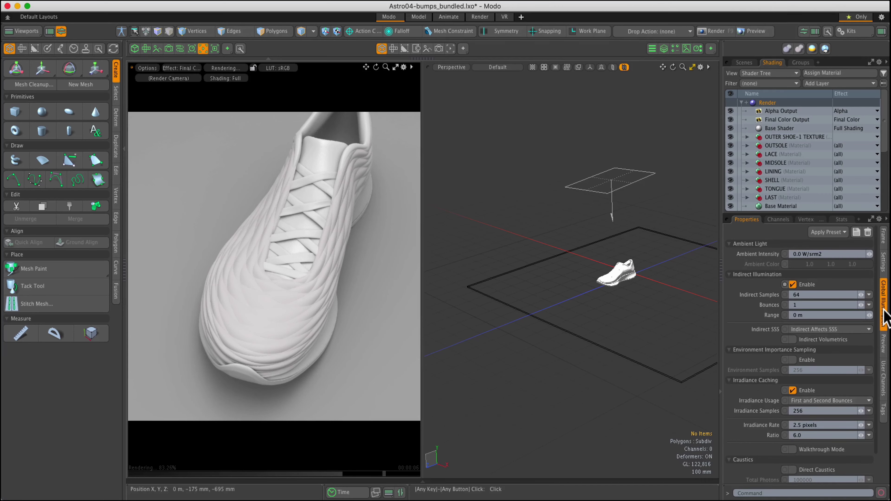
click(793, 285)
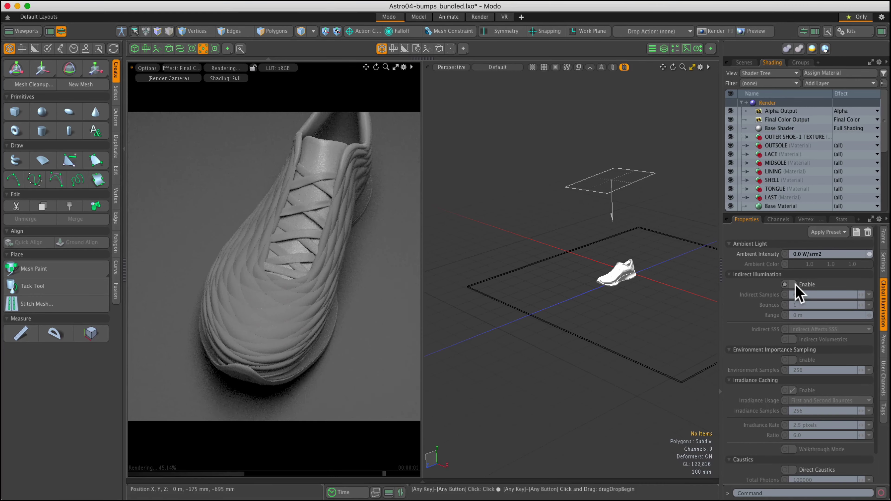
click(792, 285)
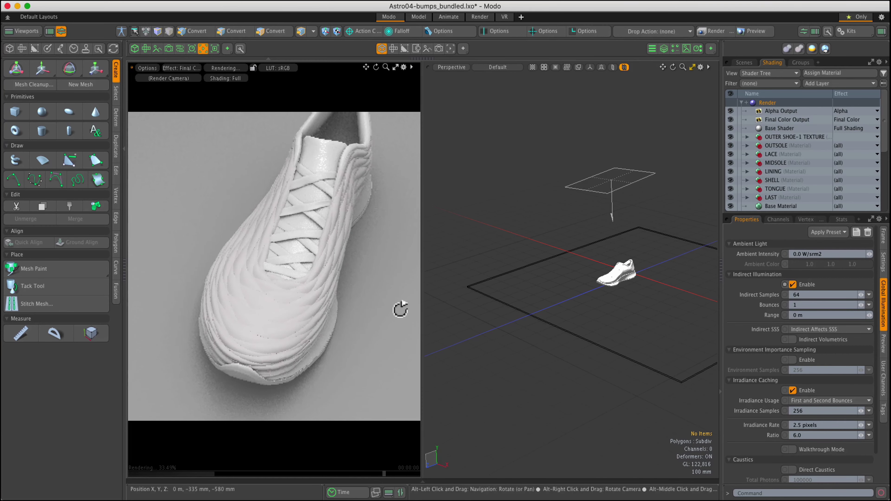
scroll(287, 250, up, 5)
scroll(287, 250, down, 5)
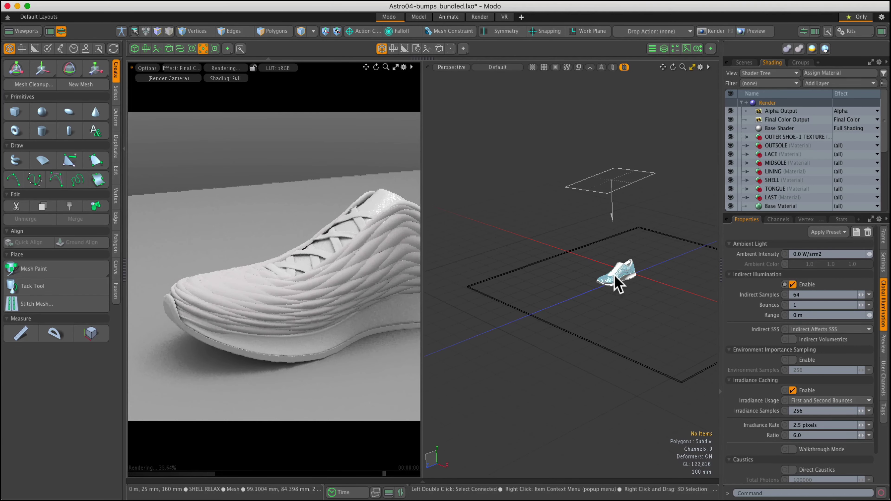
- Hide the Overhead area light to compare the render, then turn it back on
click(601, 201)
scroll(794, 179, down, 5)
click(730, 171)
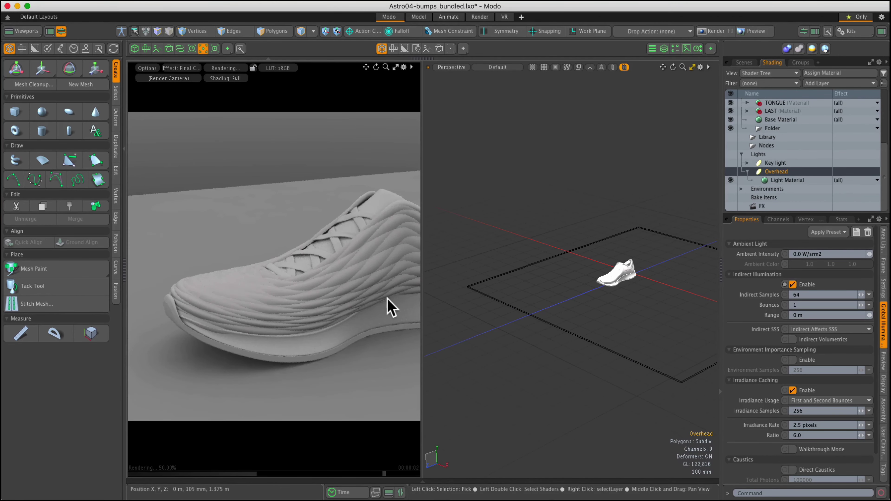
click(730, 171)
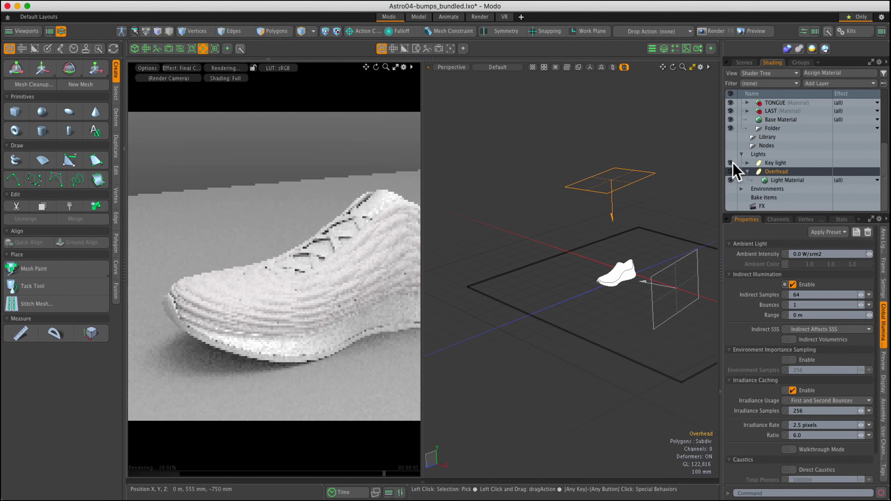
- Turn off the Environment Material's visibility under Environments > Environment
click(766, 190)
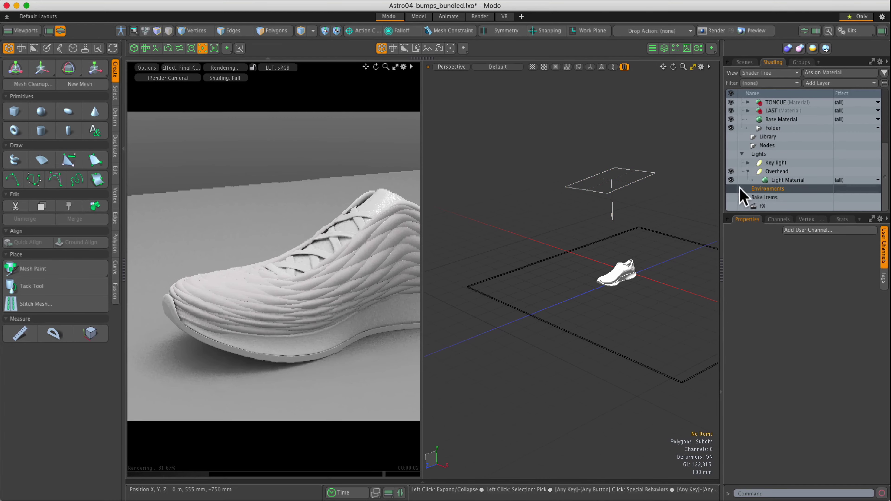
click(748, 197)
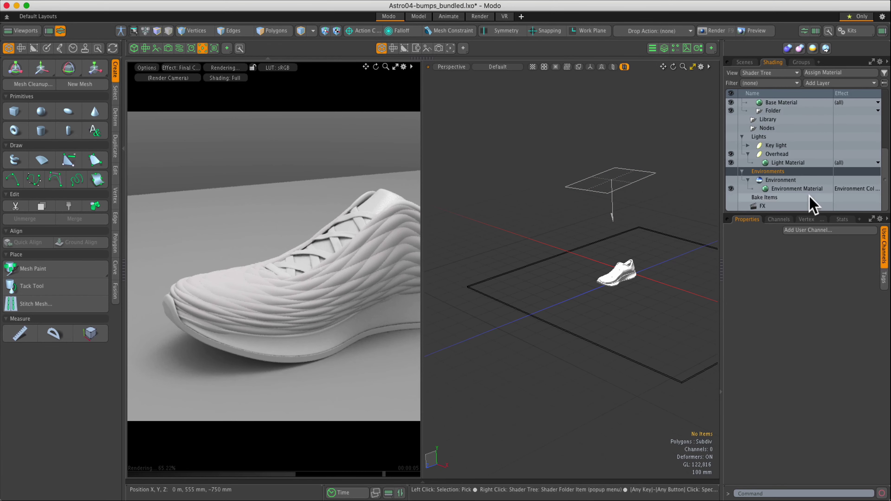
click(730, 188)
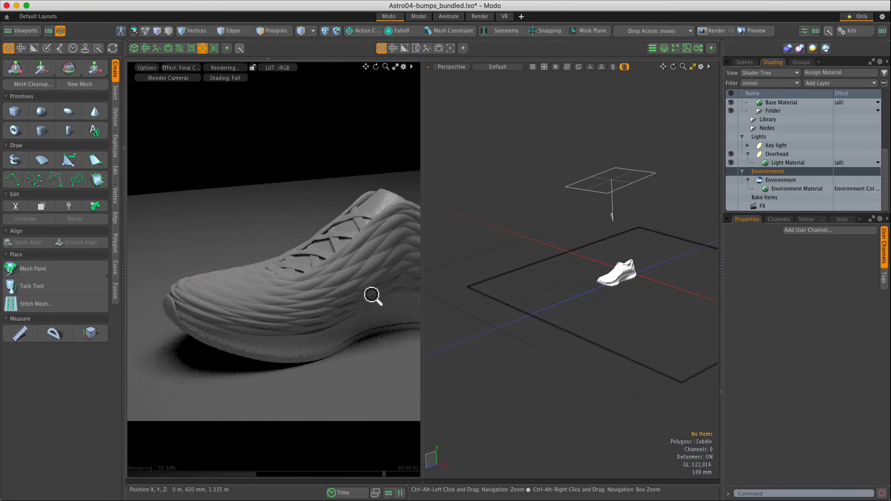
- Orbit the render camera to a new shoe angle and zoom in on the shoe and lights
alt+drag(333, 308, 388, 297)
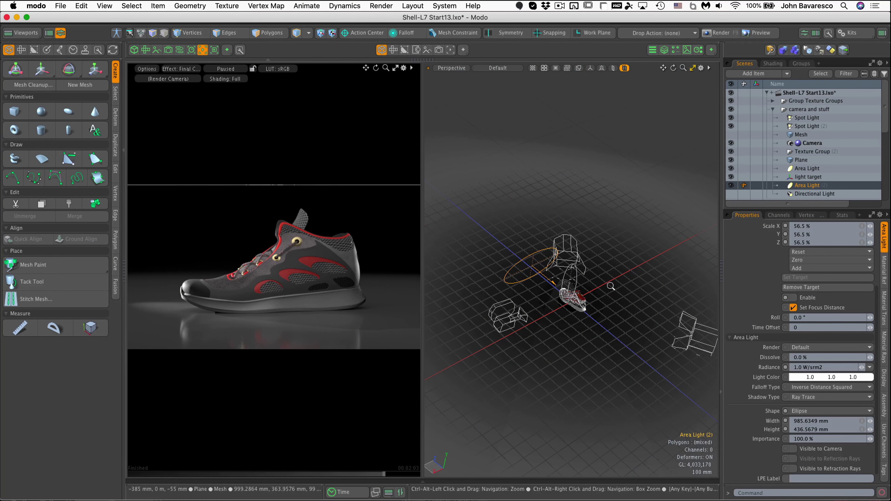
ctrl+alt+drag(612, 285, 521, 332)
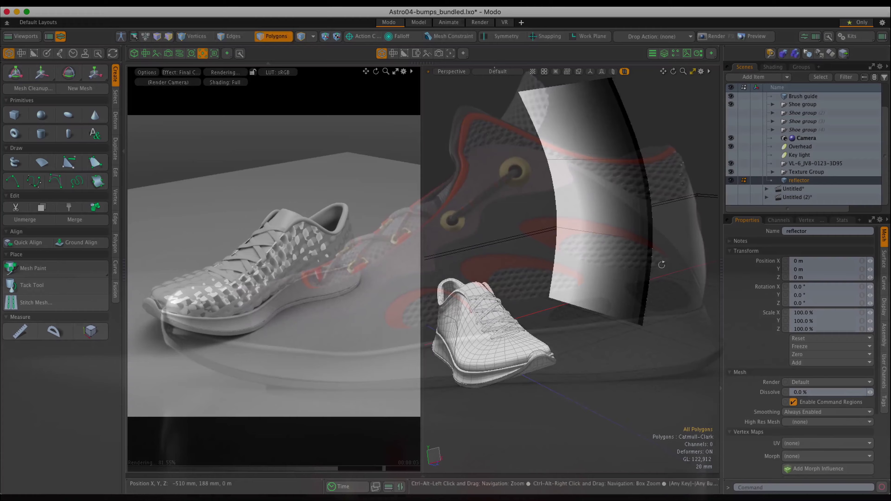
- Uncheck the reflector card's Visible to Camera and Cast Shadows options
alt+drag(519, 306, 545, 353)
ctrl+alt+drag(281, 283, 303, 244)
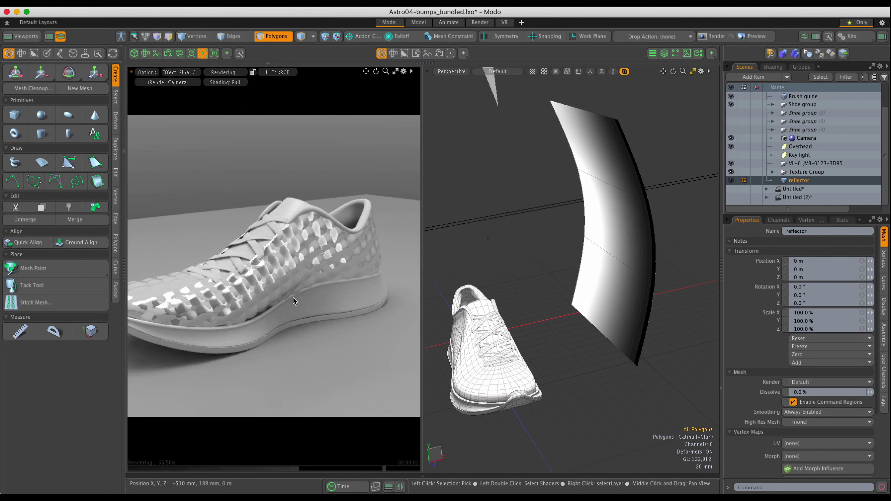
alt+drag(290, 304, 246, 281)
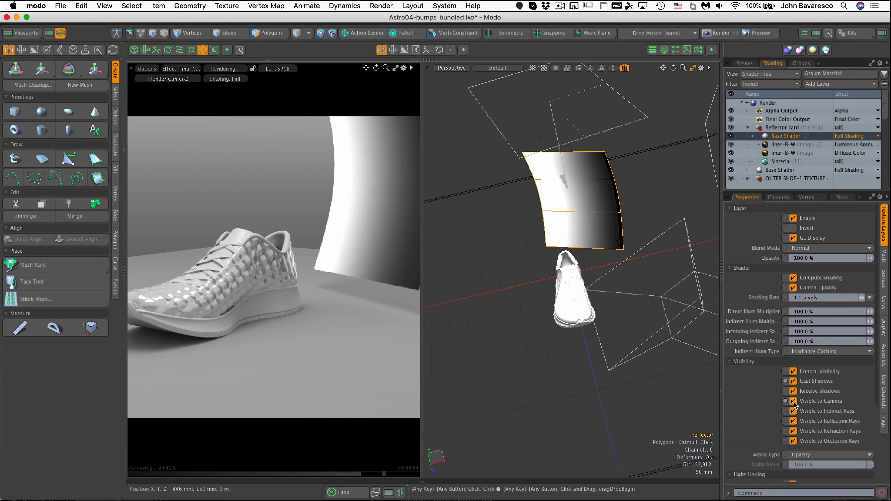
click(793, 403)
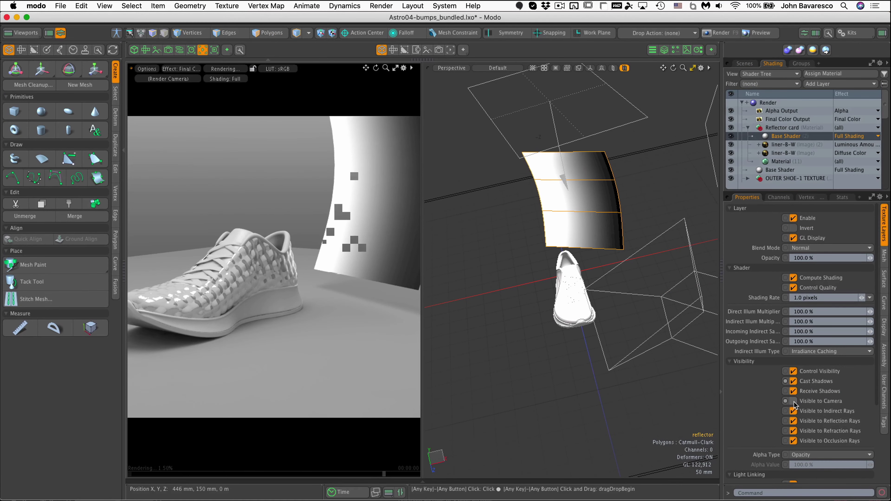
click(794, 381)
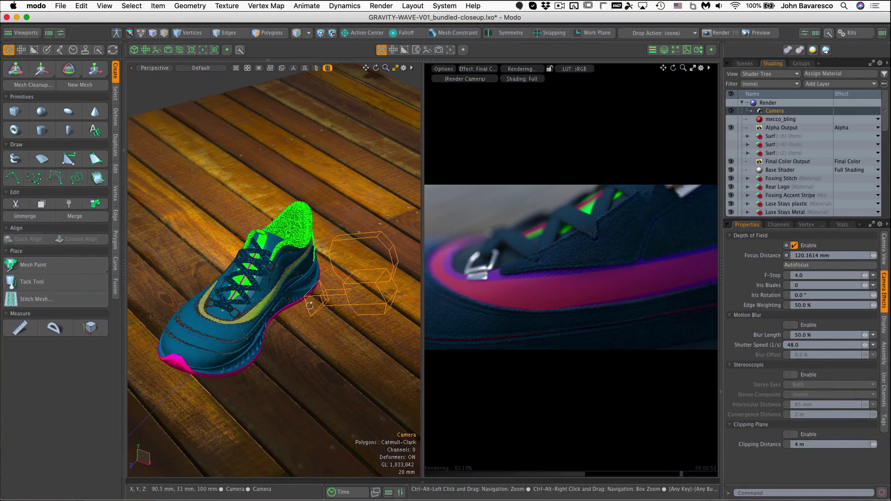
- Orbit the Perspective viewport around the shoe on the wooden decking
alt+drag(310, 306, 195, 286)
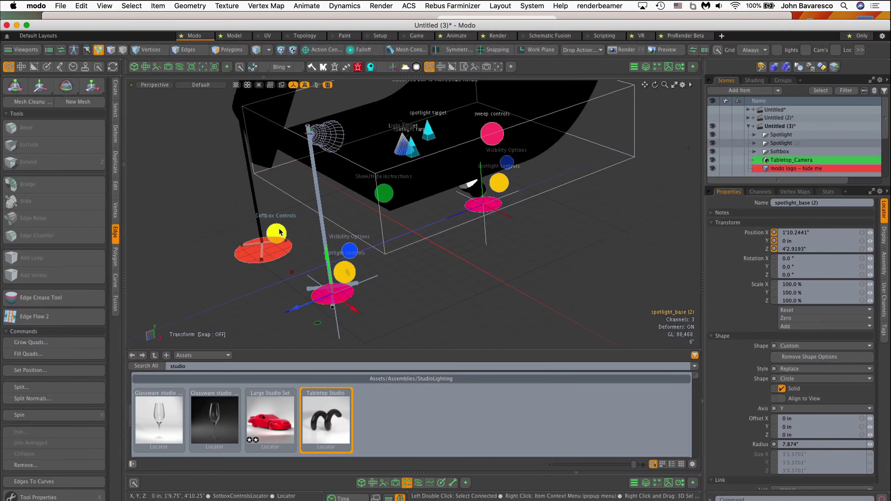
- Select the Softbox Controls, reposition the SLIK Light Board, and open SLIK2 Light Presets
click(278, 230)
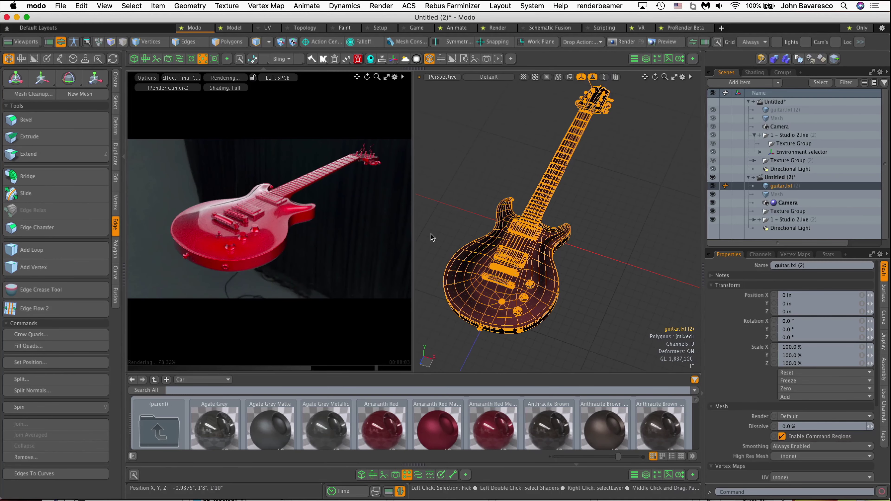
alt+drag(453, 224, 477, 218)
click(488, 171)
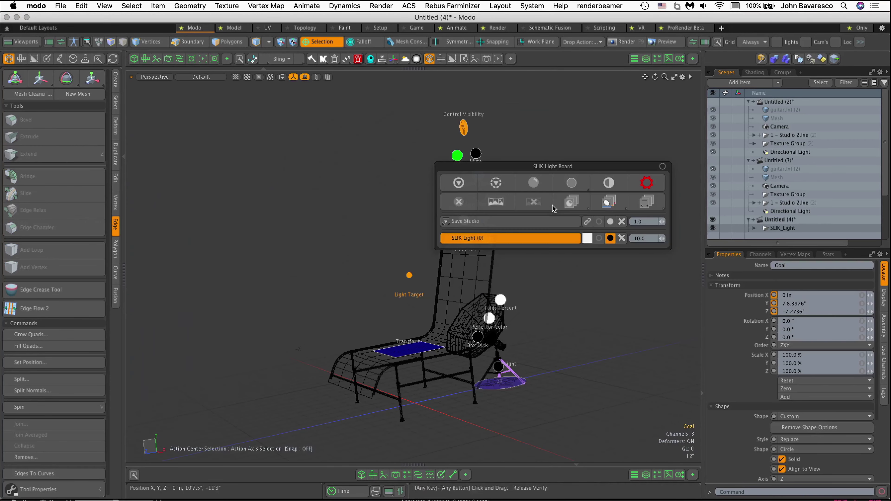
drag(526, 166, 285, 122)
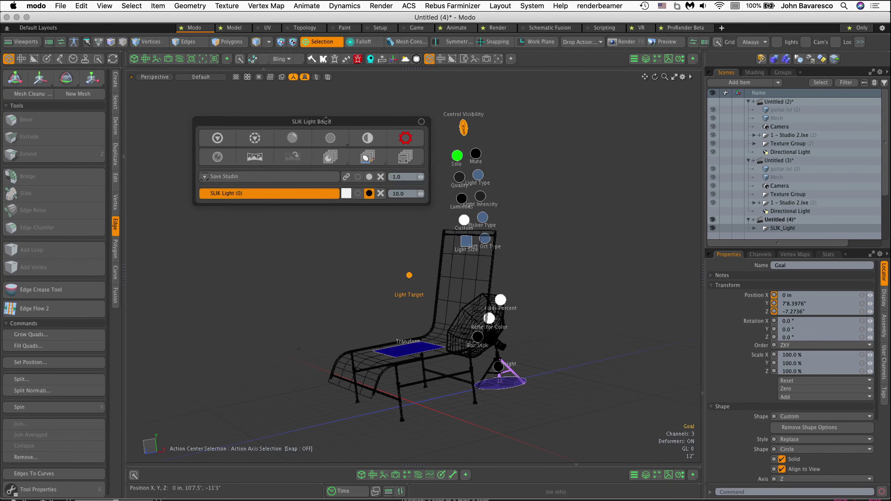
click(367, 157)
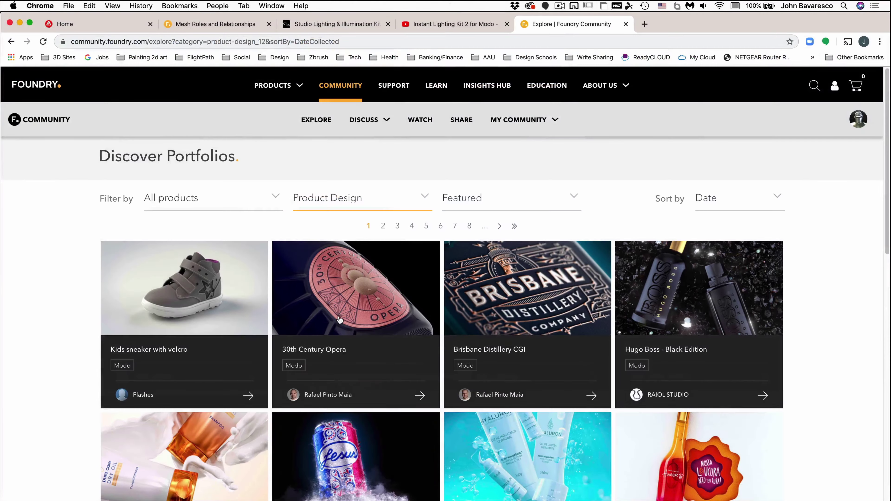
- Scroll the Product Design portfolios past renders like Girls Bedroom, Bass Guitar Bridge detail and Flower ring
scroll(339, 319, down, 2)
scroll(339, 319, down, 6)
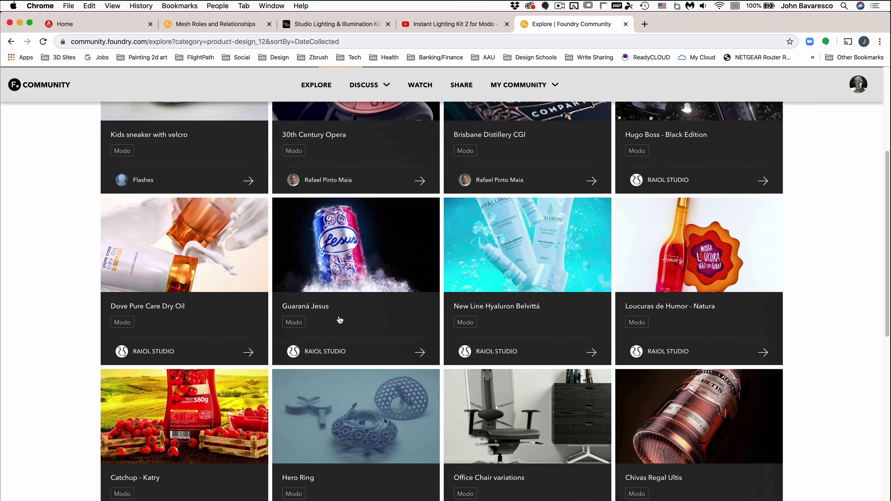
scroll(339, 319, down, 8)
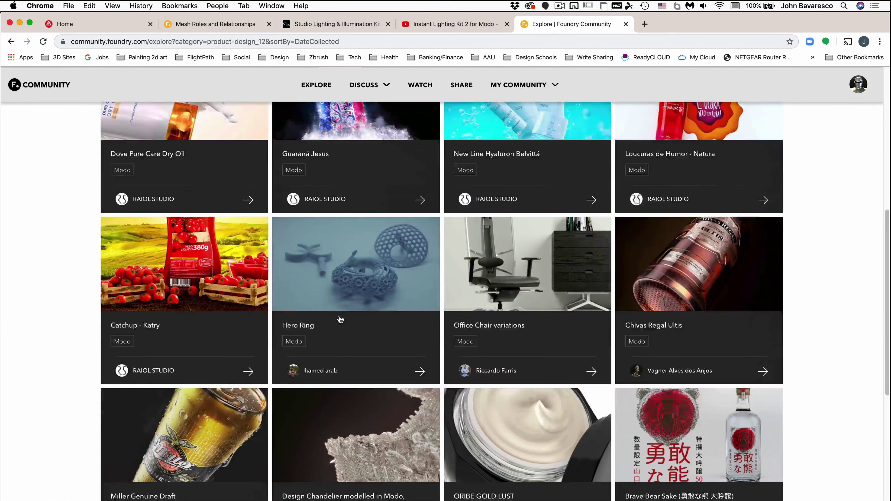
scroll(339, 318, down, 6)
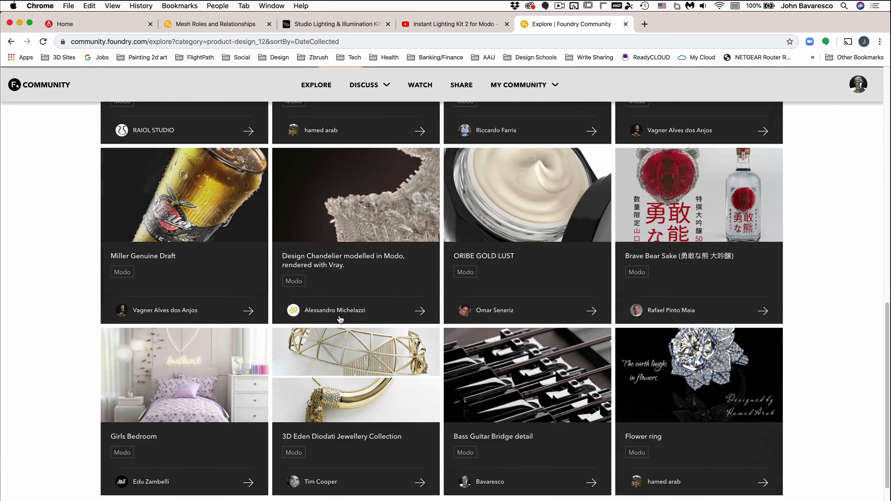